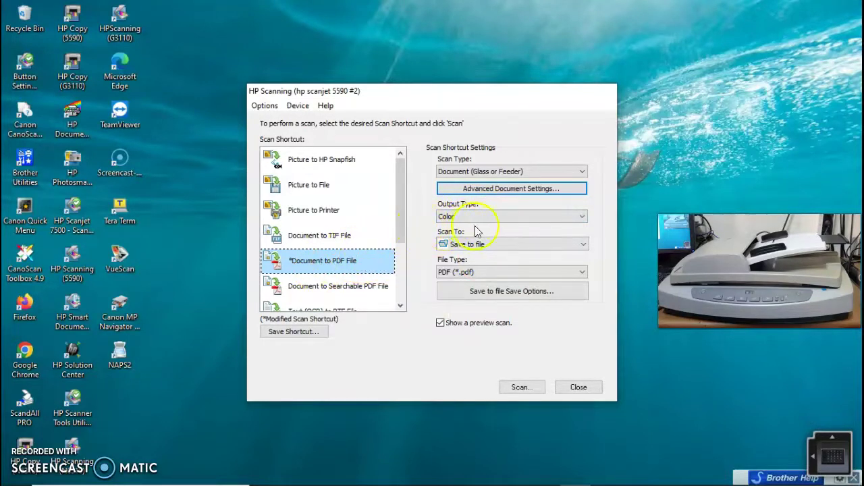
Select PDF (*.pdf) as the scan's file type and enter the person's name as the base file name
{"action": "left_click", "coordinate": [493, 273]}
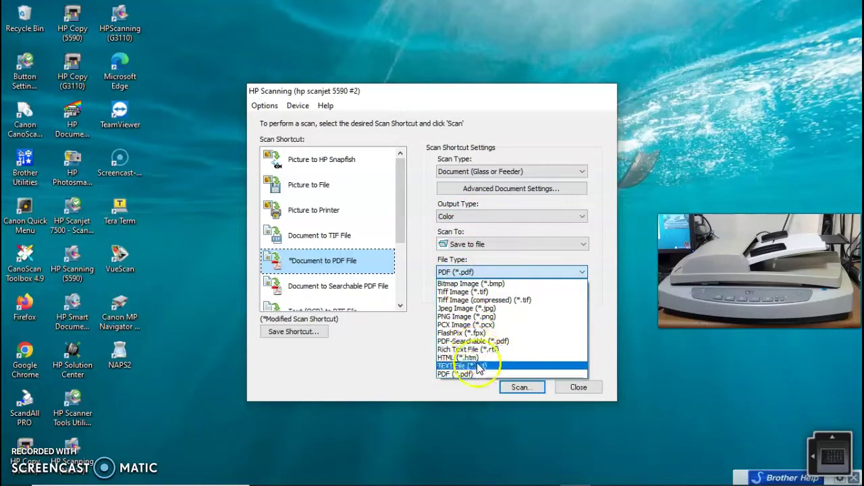
{"action": "left_click", "coordinate": [473, 375]}
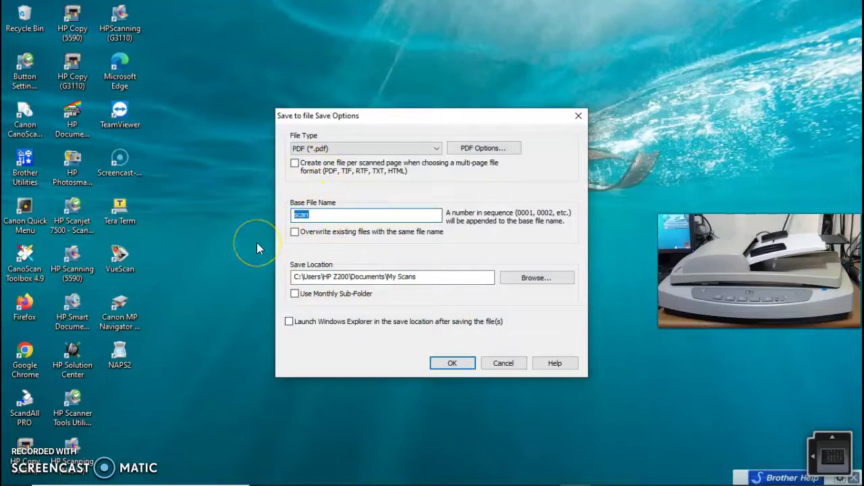
{"action": "type", "text": "Husen"}
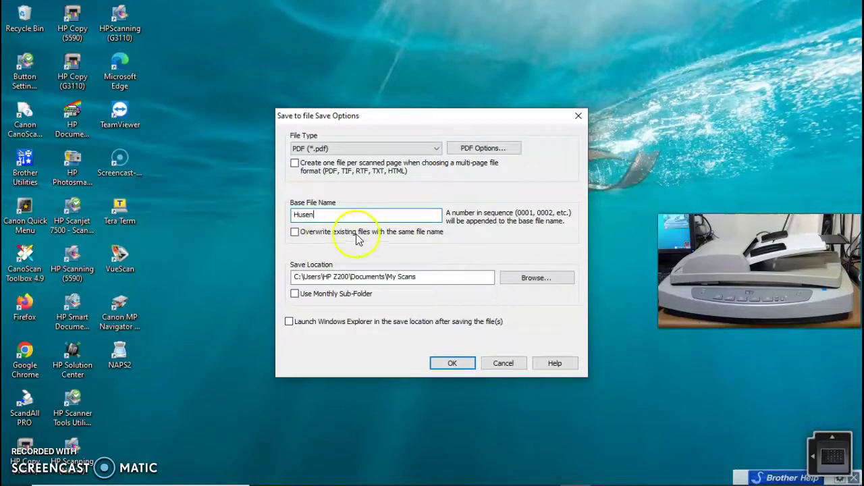
Set the save location to the My Scans folder inside Pictures and accept the save options to run the scan
{"action": "left_click", "coordinate": [536, 278]}
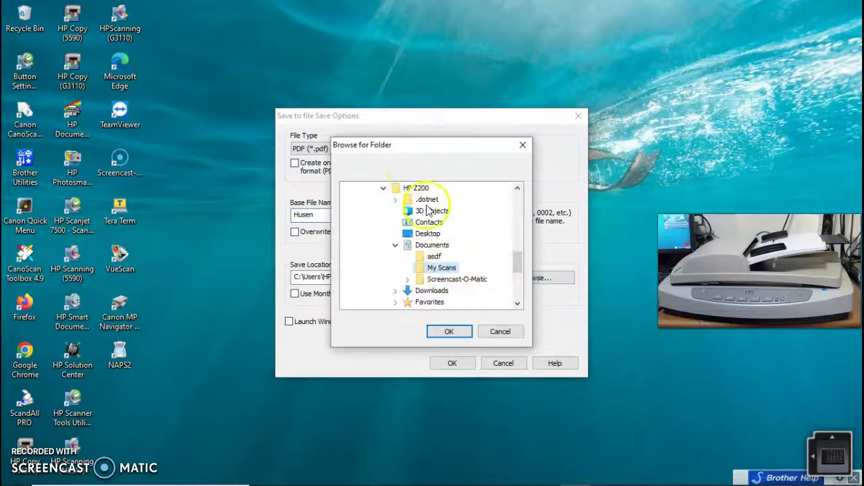
{"action": "scroll", "coordinate": [477, 272], "scroll_direction": "down", "scroll_amount": 1}
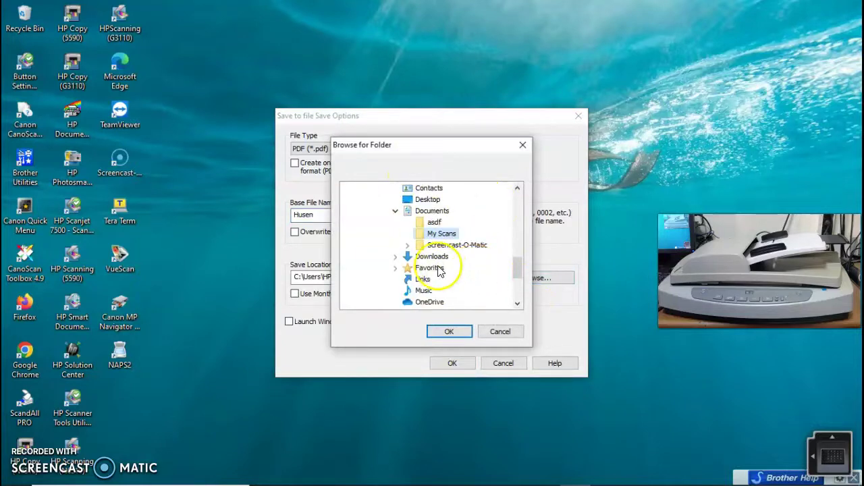
{"action": "scroll", "coordinate": [445, 253], "scroll_direction": "down", "scroll_amount": 1}
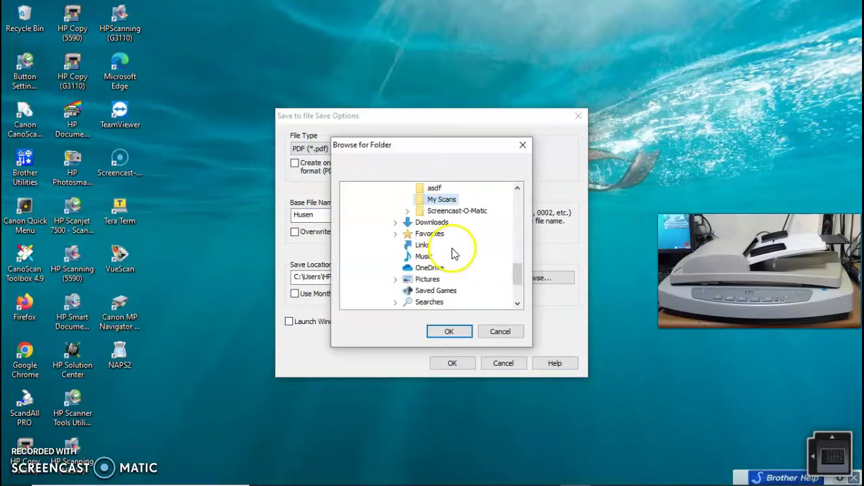
{"action": "left_click", "coordinate": [432, 283]}
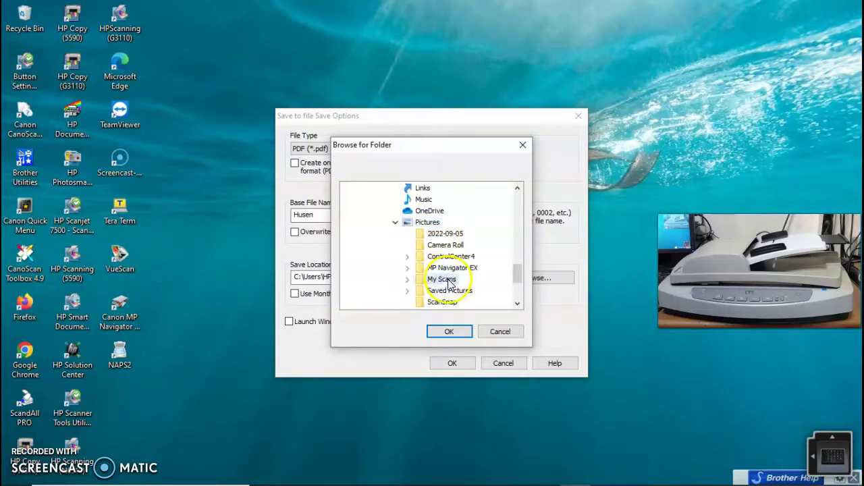
{"action": "left_click", "coordinate": [447, 332]}
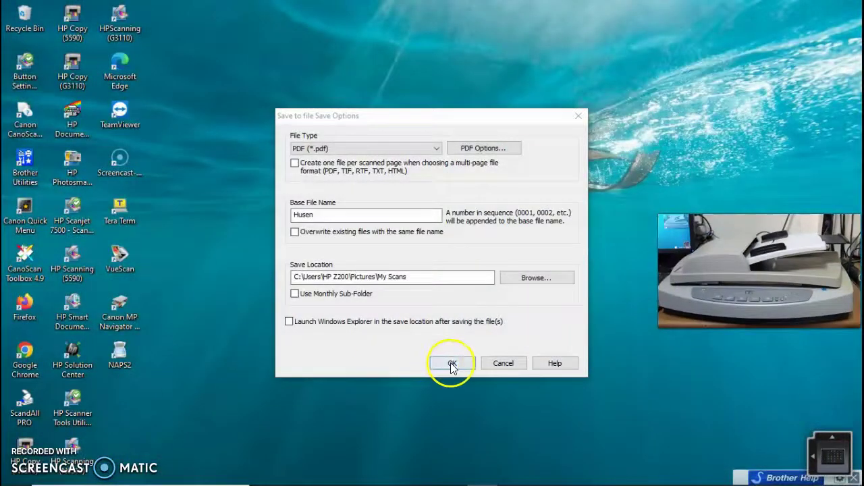
{"action": "left_click", "coordinate": [452, 364]}
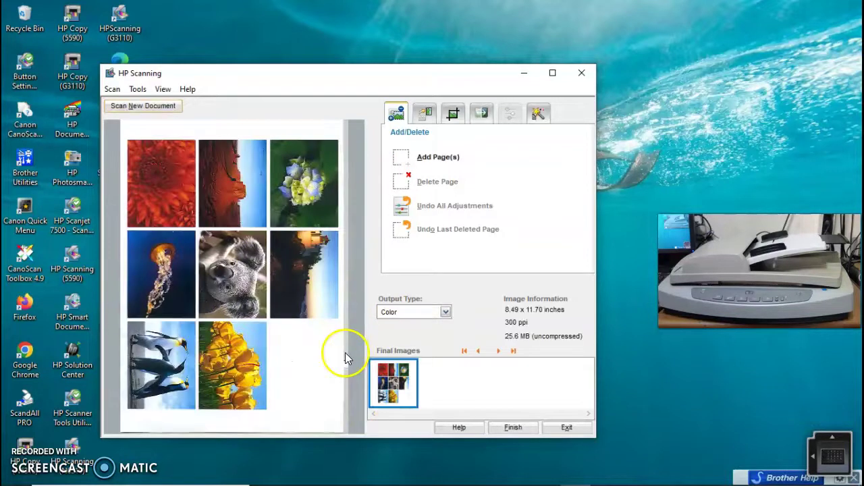
Crop the scanned page to about 8.32 x 11.61 inches and finish the scan
{"action": "left_click", "coordinate": [454, 113]}
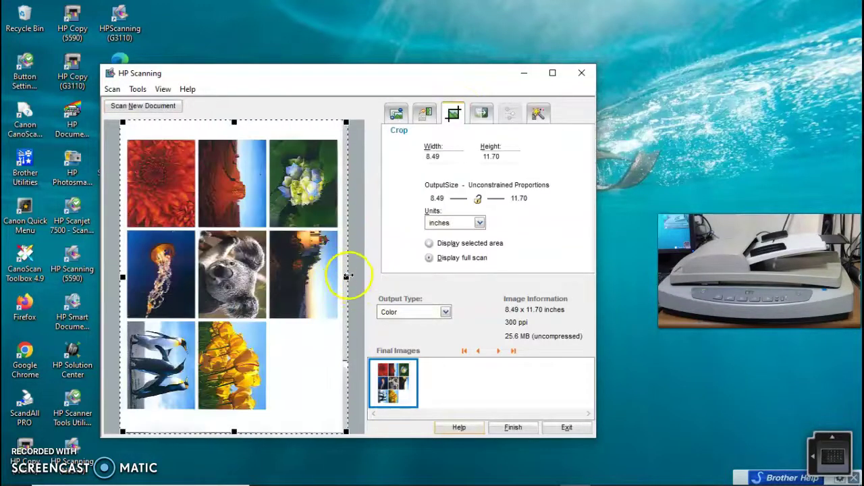
{"action": "left_click_drag", "start_coordinate": [346, 278], "coordinate": [342, 278]}
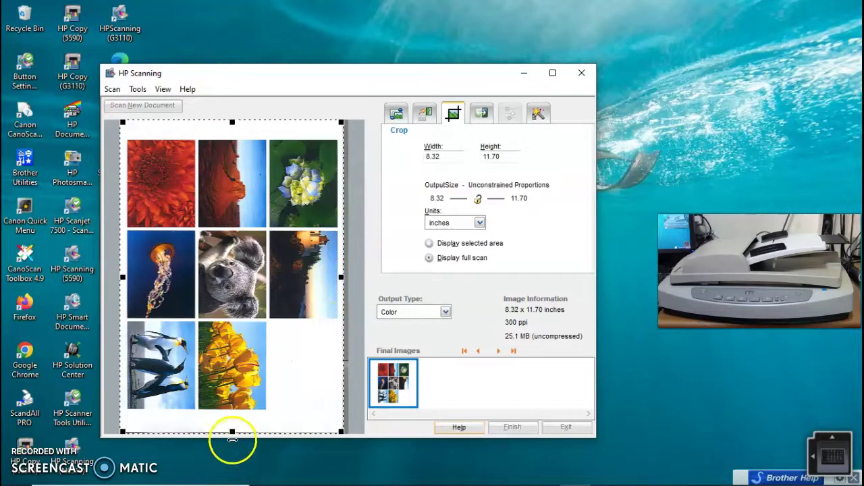
{"action": "left_click_drag", "start_coordinate": [231, 429], "coordinate": [230, 427]}
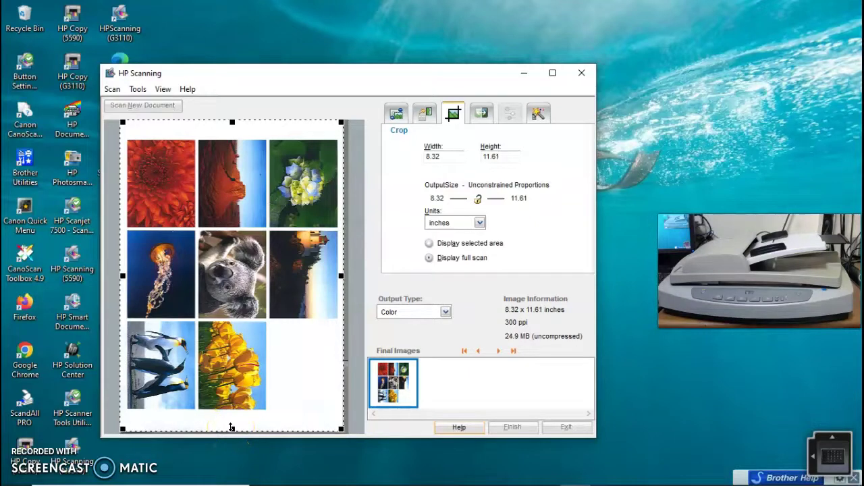
{"action": "left_click", "coordinate": [501, 430]}
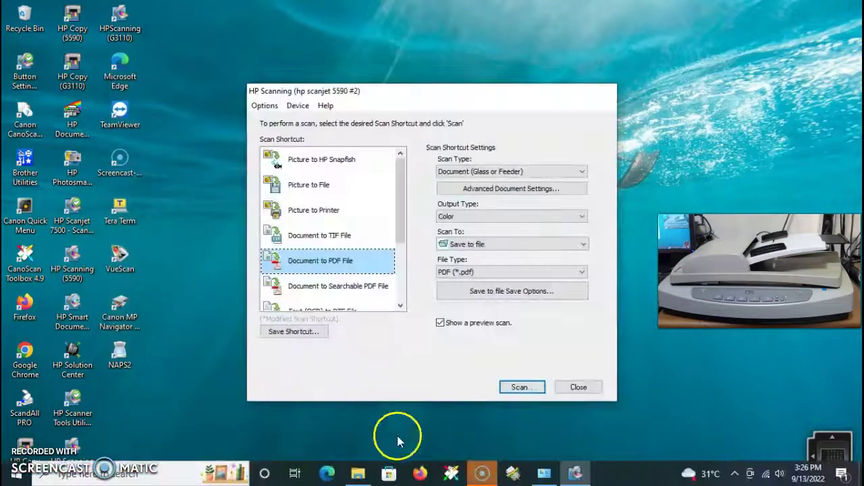
Switch to File Explorer and open the newly scanned PDF from the My Scans folder inside Pictures
{"action": "left_click", "coordinate": [355, 474]}
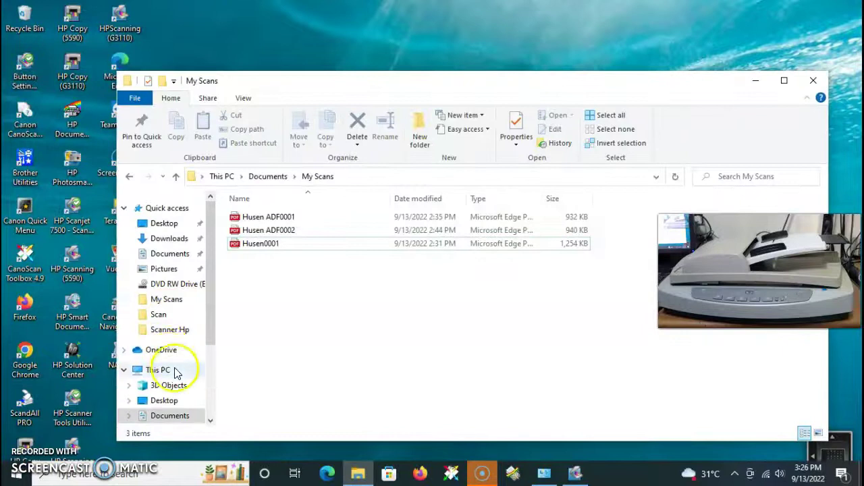
{"action": "left_click", "coordinate": [156, 269]}
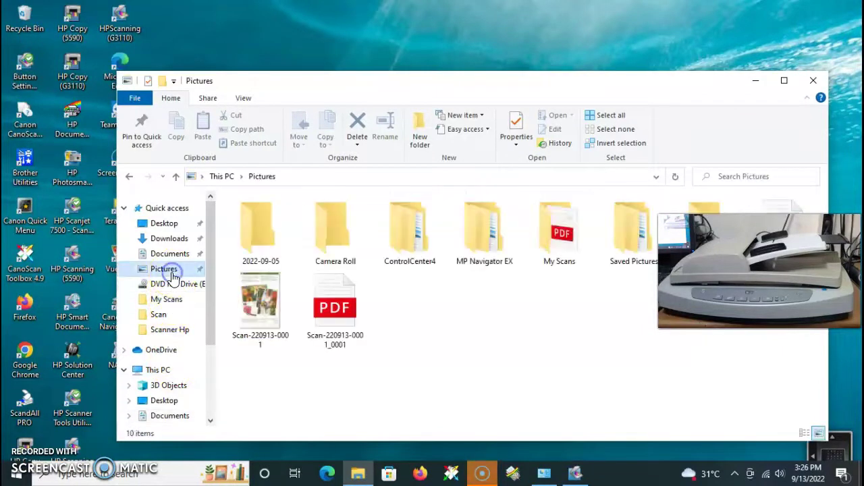
{"action": "double_click", "coordinate": [548, 217]}
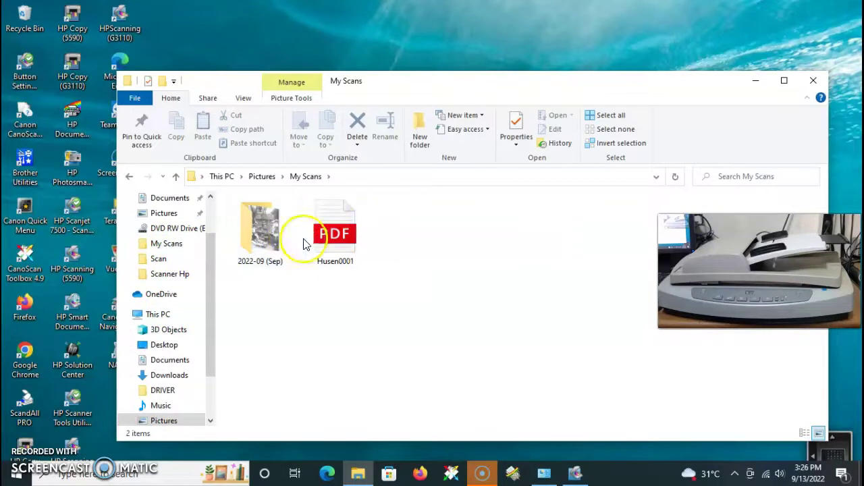
{"action": "double_click", "coordinate": [358, 260]}
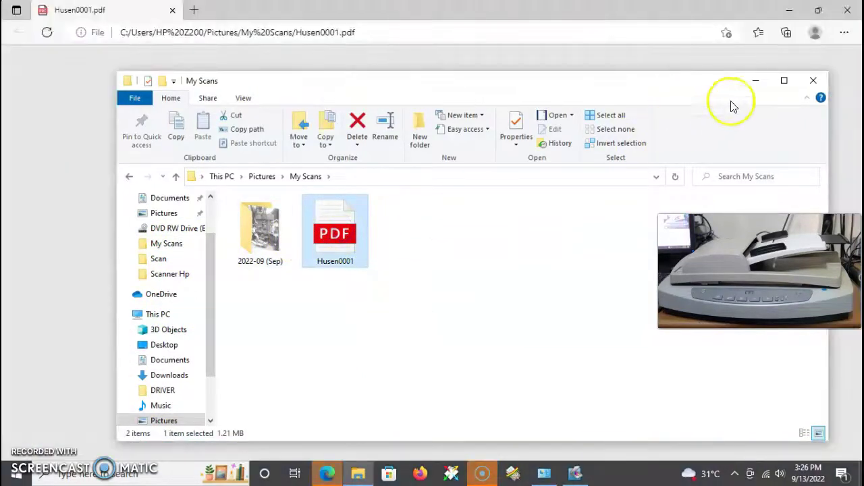
Look through the whole scanned page in the PDF viewer, then return to the scanning window
{"action": "left_click", "coordinate": [756, 80]}
{"action": "scroll", "coordinate": [477, 233], "scroll_direction": "down", "scroll_amount": 3}
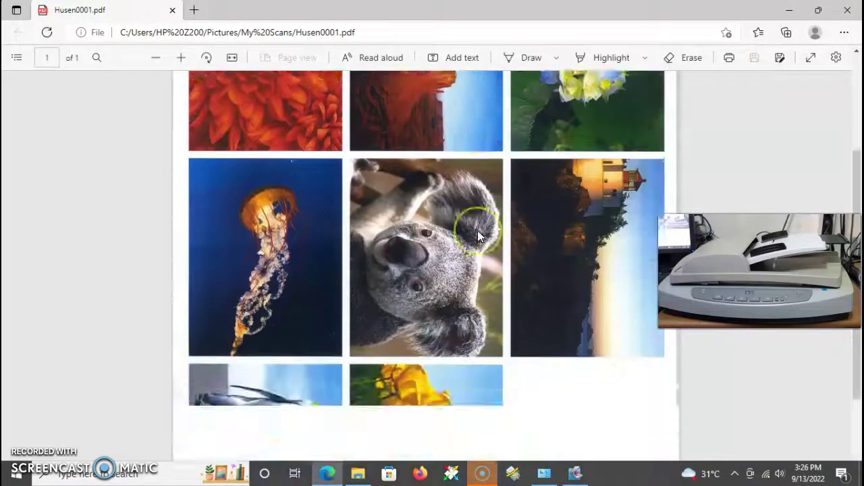
{"action": "scroll", "coordinate": [478, 236], "scroll_direction": "down", "scroll_amount": 2}
{"action": "scroll", "coordinate": [478, 237], "scroll_direction": "up", "scroll_amount": 5}
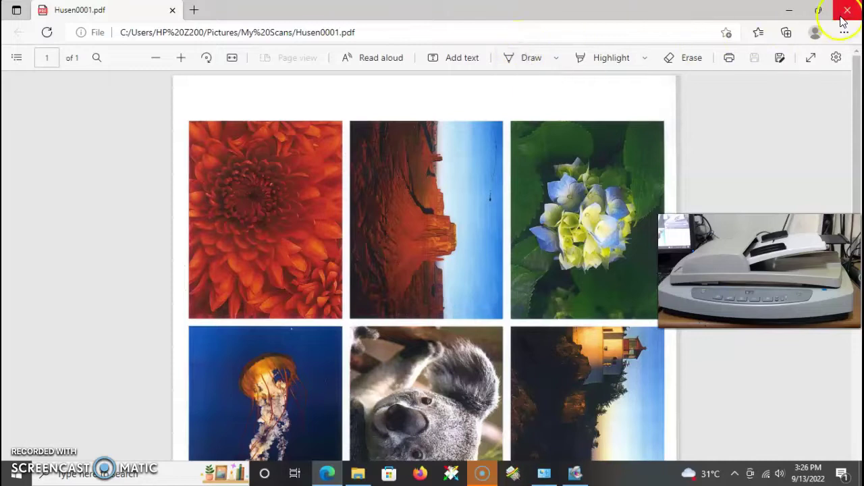
{"action": "left_click", "coordinate": [794, 10]}
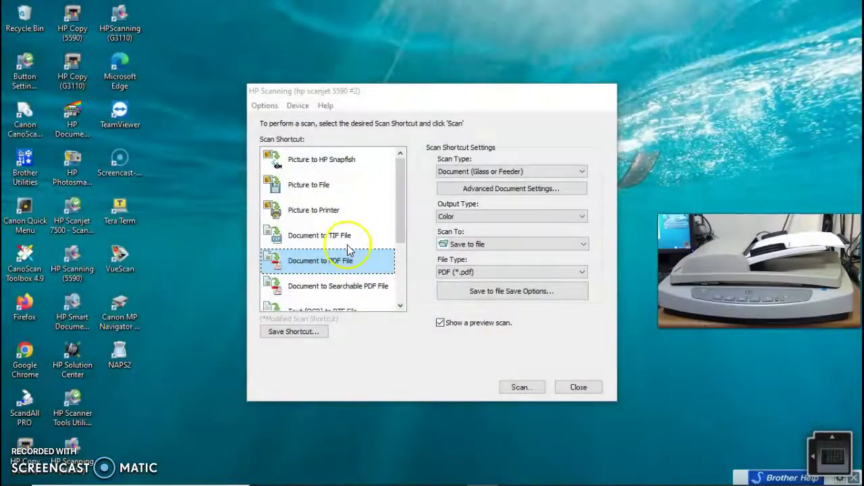
Set the output resolution for the Document to PDF File shortcut to 150 ppi
{"action": "left_click", "coordinate": [508, 189]}
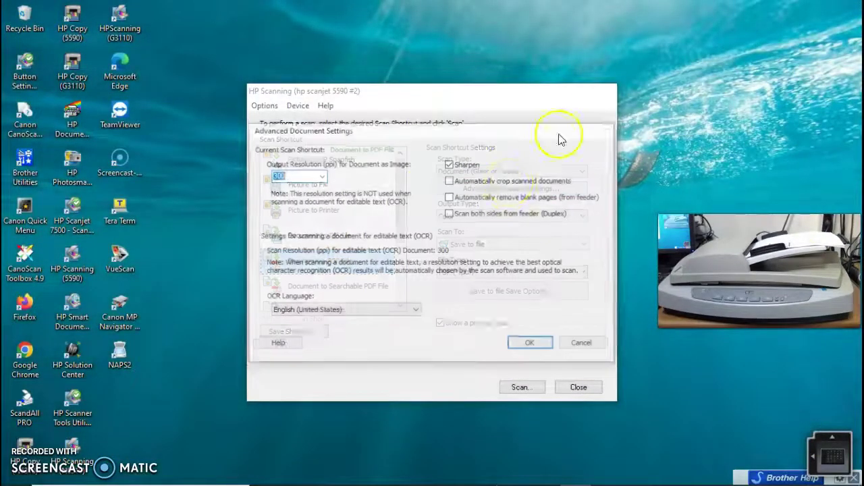
{"action": "left_click", "coordinate": [320, 177]}
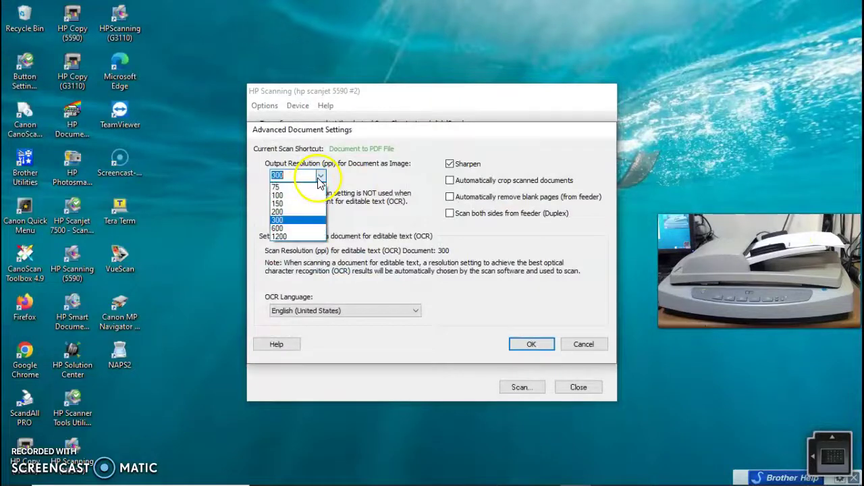
{"action": "left_click", "coordinate": [278, 203]}
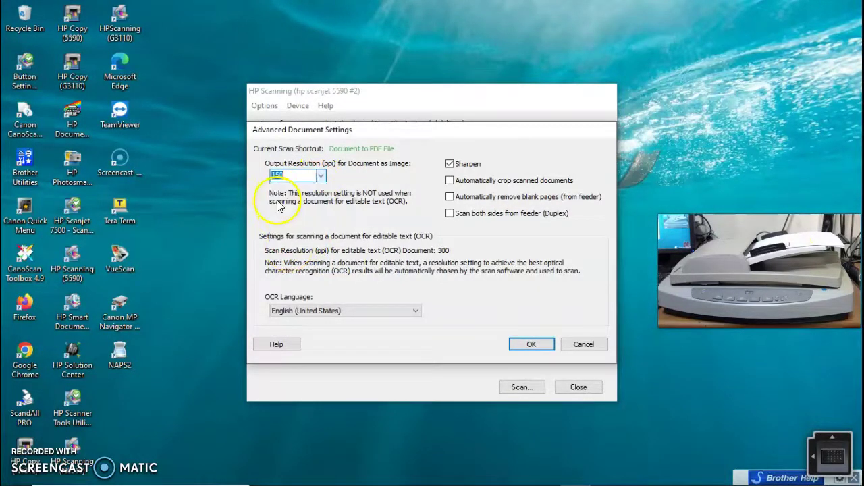
{"action": "left_click", "coordinate": [527, 347]}
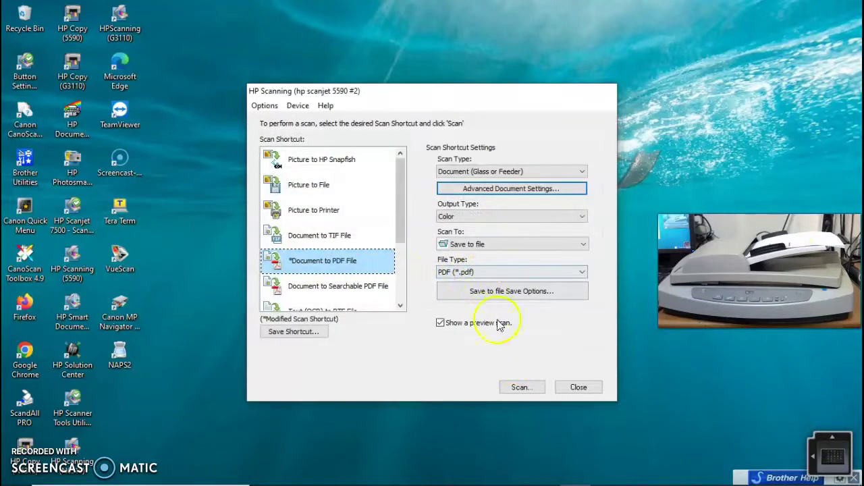
Start a scan with the person's name plus "ADF" as the base file name, saving to the My Scans folder inside Pictures
{"action": "left_click", "coordinate": [523, 389]}
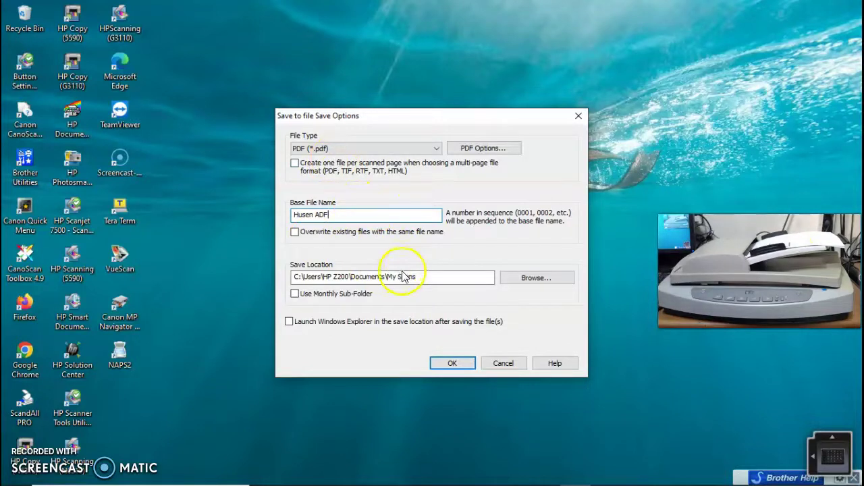
{"action": "left_click", "coordinate": [534, 278]}
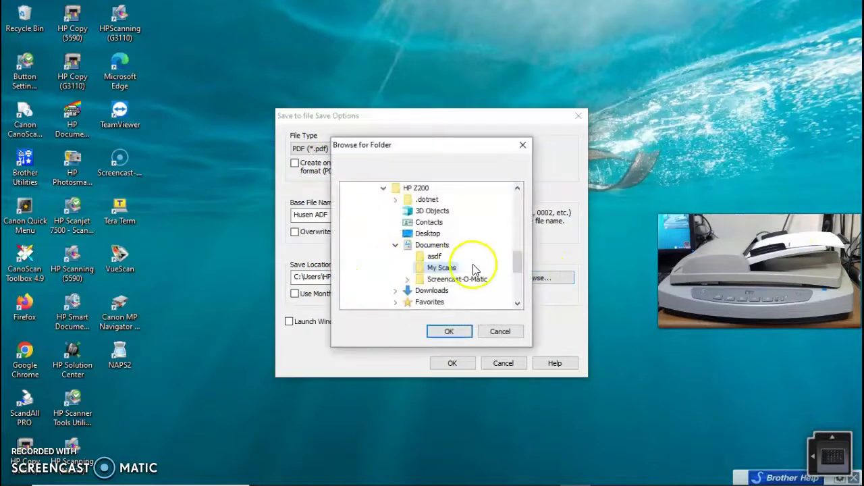
{"action": "scroll", "coordinate": [474, 269], "scroll_direction": "down", "scroll_amount": 1}
{"action": "scroll", "coordinate": [437, 277], "scroll_direction": "down", "scroll_amount": 1}
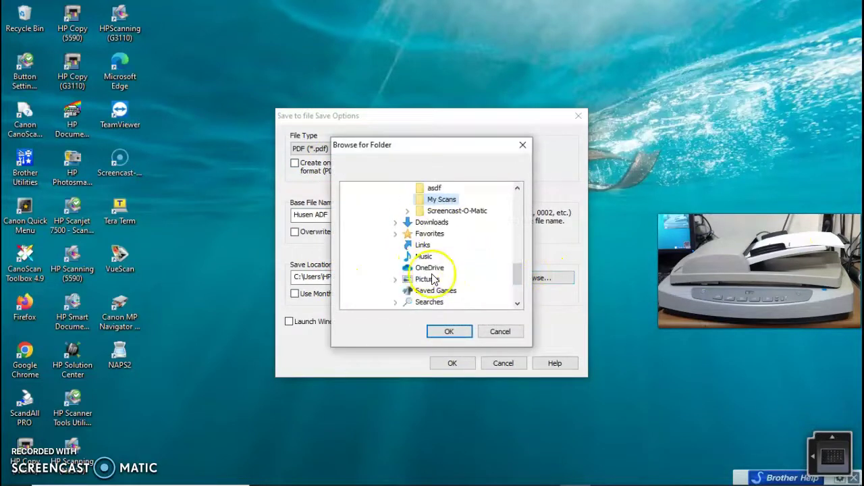
{"action": "double_click", "coordinate": [432, 281]}
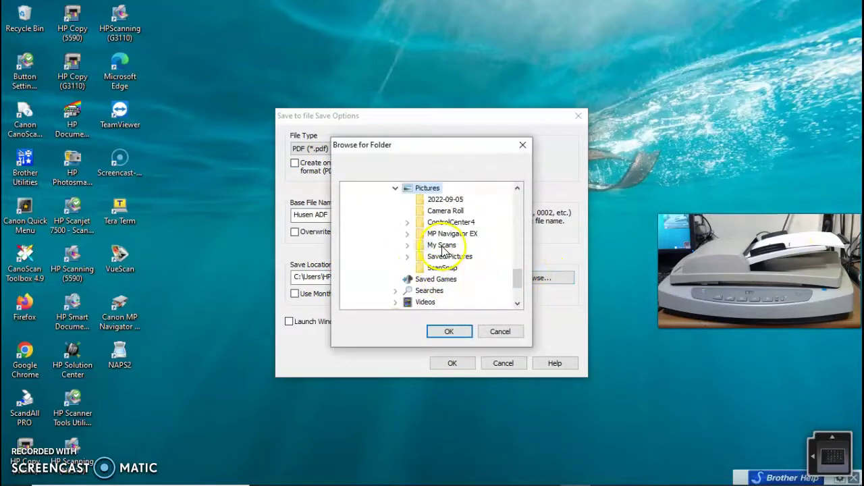
{"action": "left_click", "coordinate": [456, 333]}
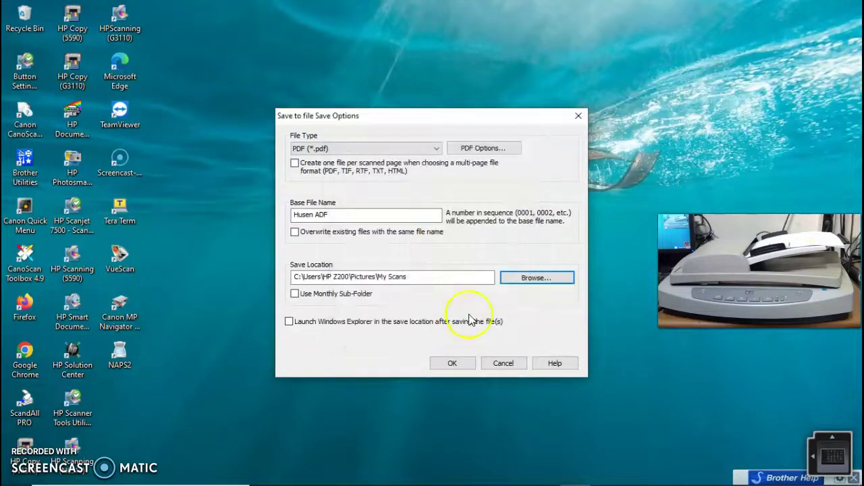
{"action": "left_click", "coordinate": [462, 364]}
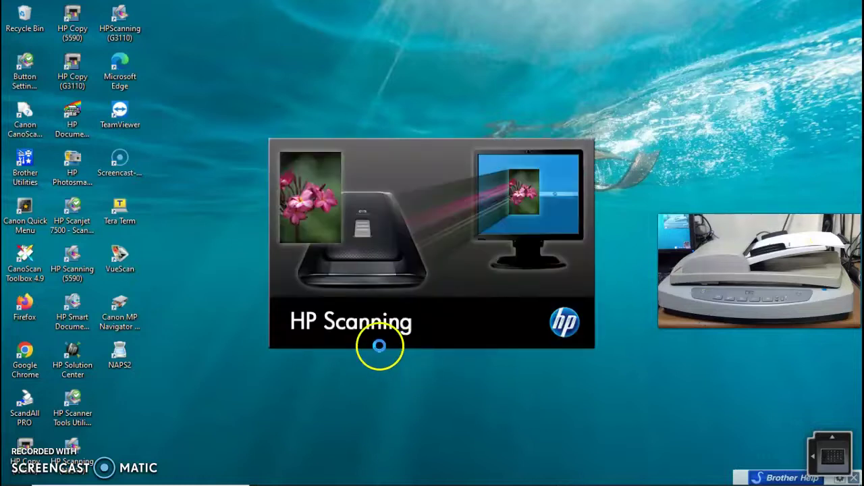